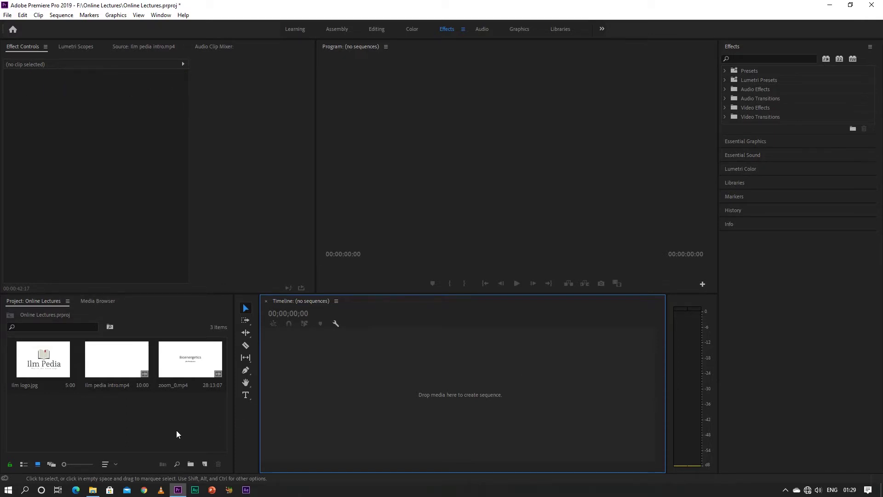
Open the zoom_0.mp4 lecture, check its opening, and create a sequence from it in the empty timeline.
double_click(176, 363)
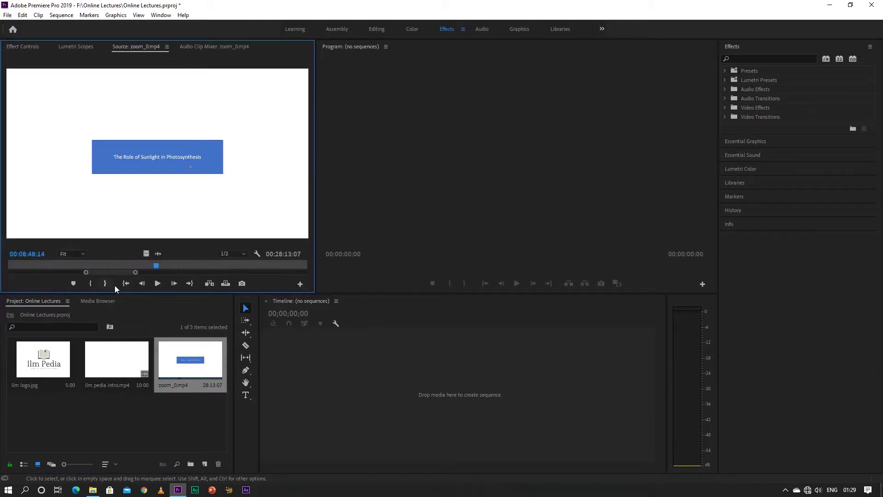
left_click(126, 284)
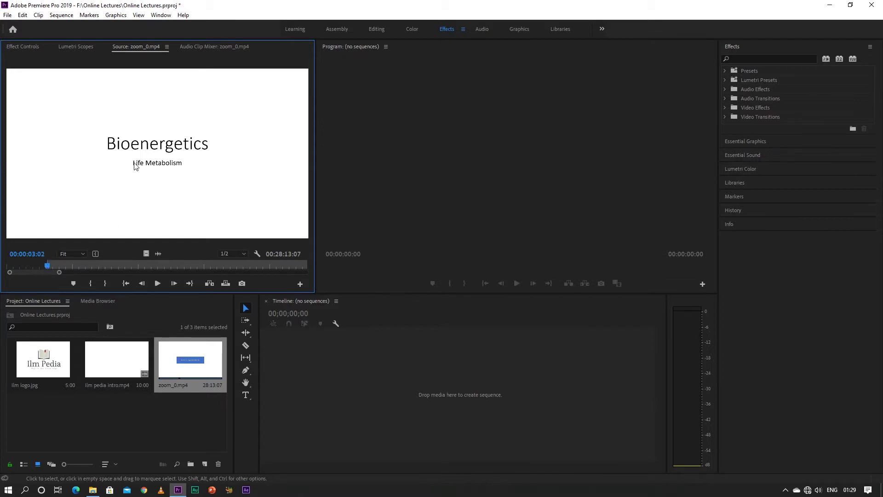
left_click_drag(498, 424, 498, 424)
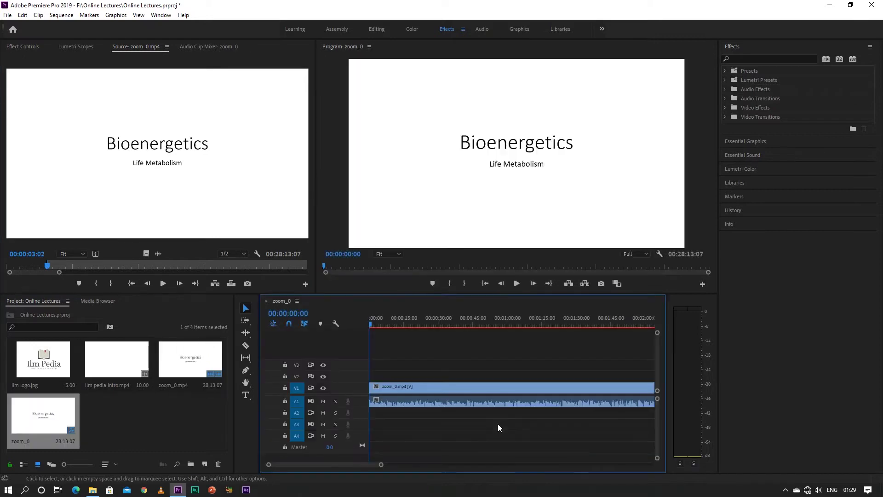
Shift the lecture clip about 49 seconds later on V1 and place ilm pedia intro.mp4 at the sequence start.
left_click_drag(398, 388, 510, 388)
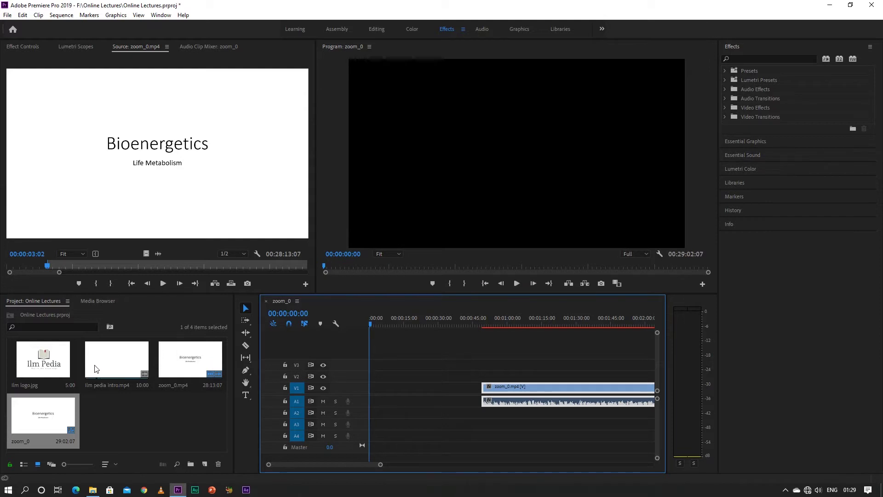
double_click(117, 368)
left_click_drag(146, 217, 365, 414)
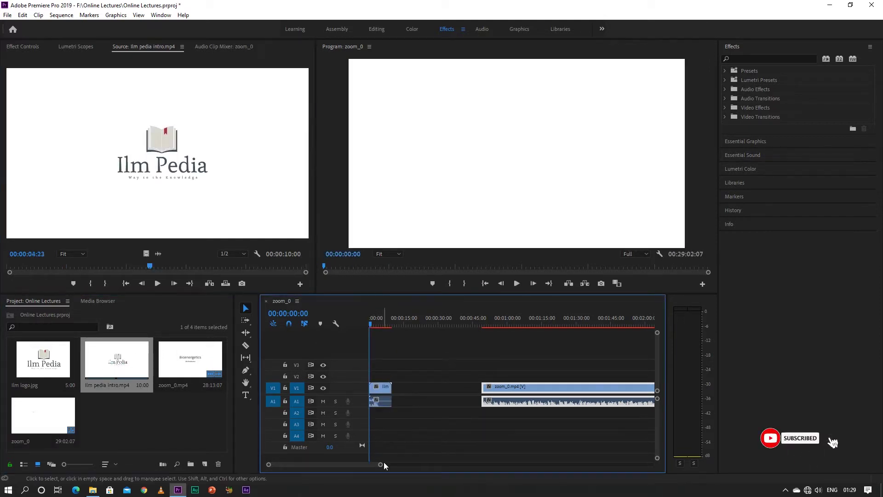
Play the intro, trim its end to 00:00:04:08, and move the lecture clip directly against it.
left_click_drag(381, 464, 366, 469)
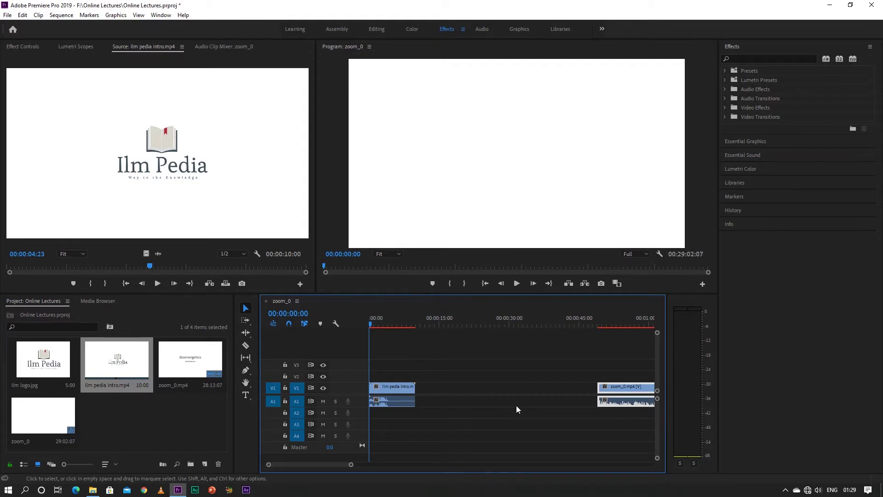
key("space")
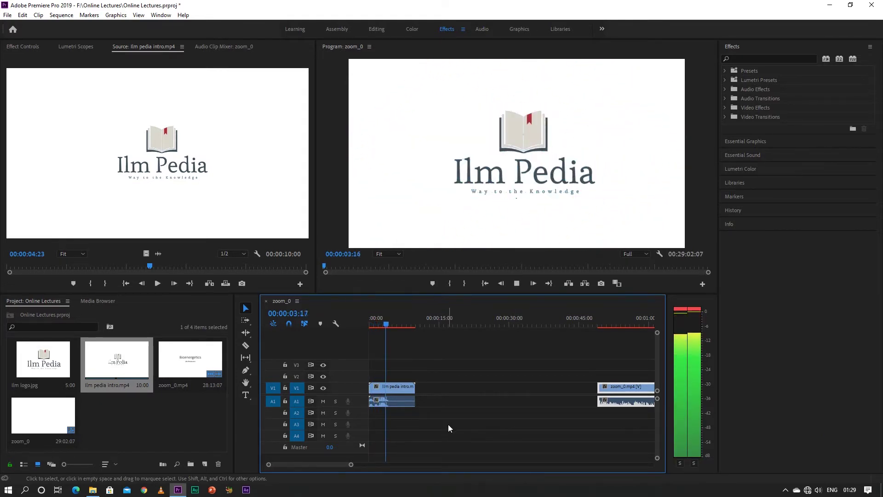
key("space")
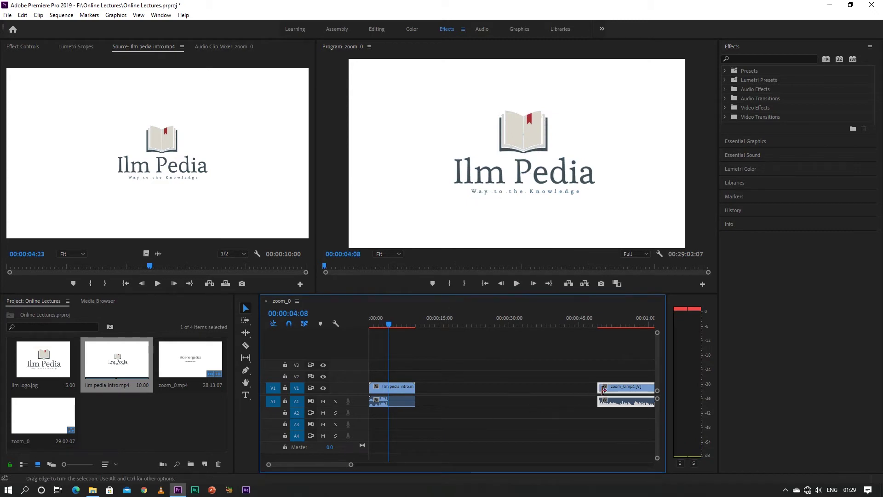
left_click_drag(614, 390, 446, 390)
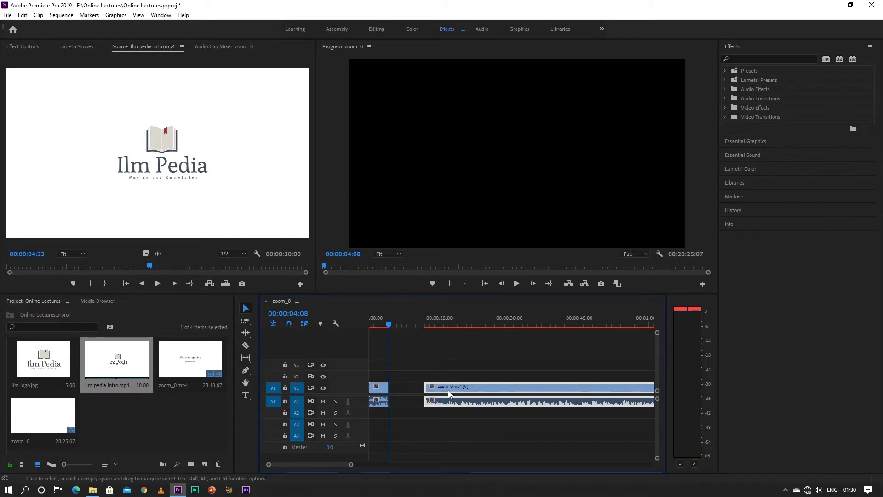
left_click_drag(446, 390, 411, 391)
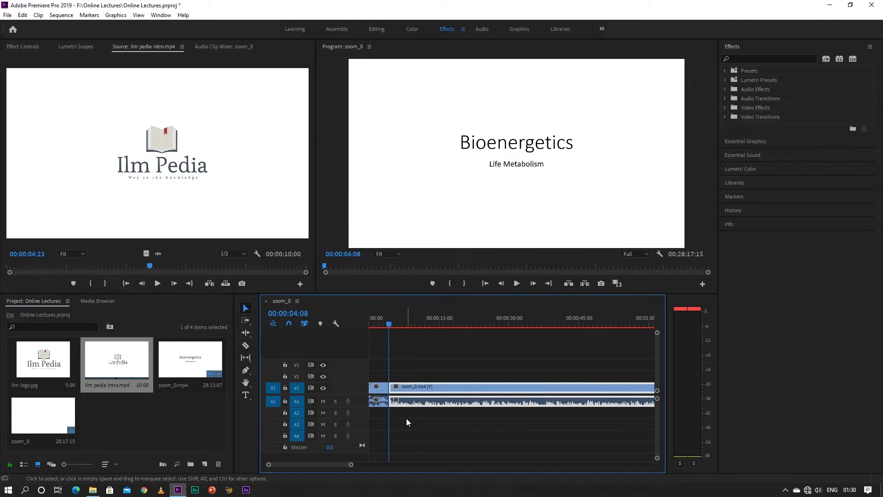
Set the opening intro clip's scale to 72.
mouse_move(388, 326)
left_mouse_down()
mouse_move(400, 326)
mouse_move(383, 324)
left_mouse_up()
left_click(376, 390)
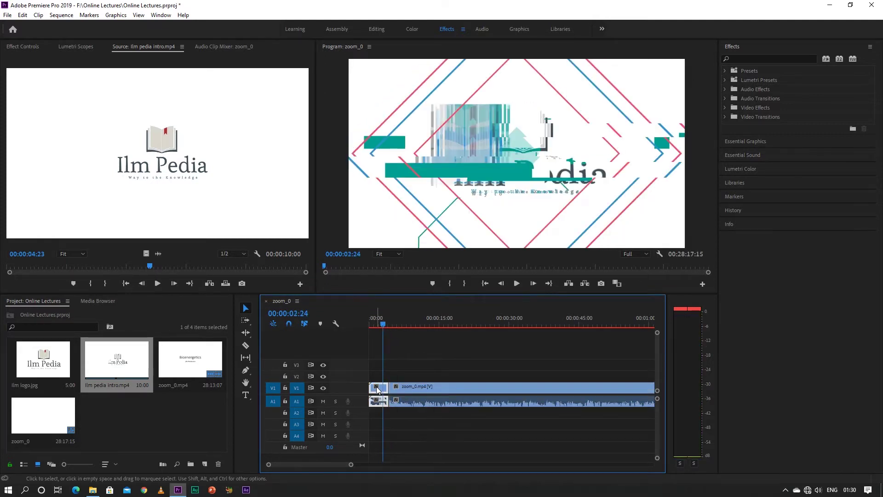
left_click(23, 49)
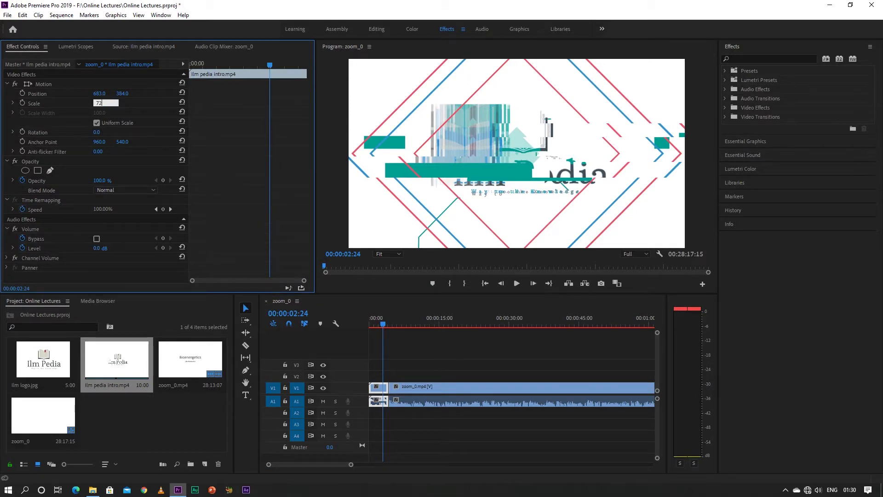
key("Return")
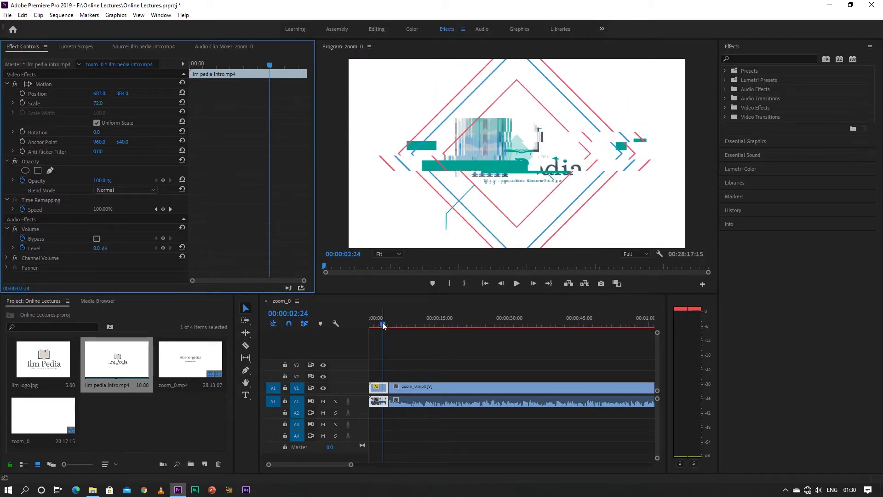
Play through the lecture clip from about 00:00:07:12 and stop the playhead at 00:00:49:22.
left_click_drag(388, 326, 404, 329)
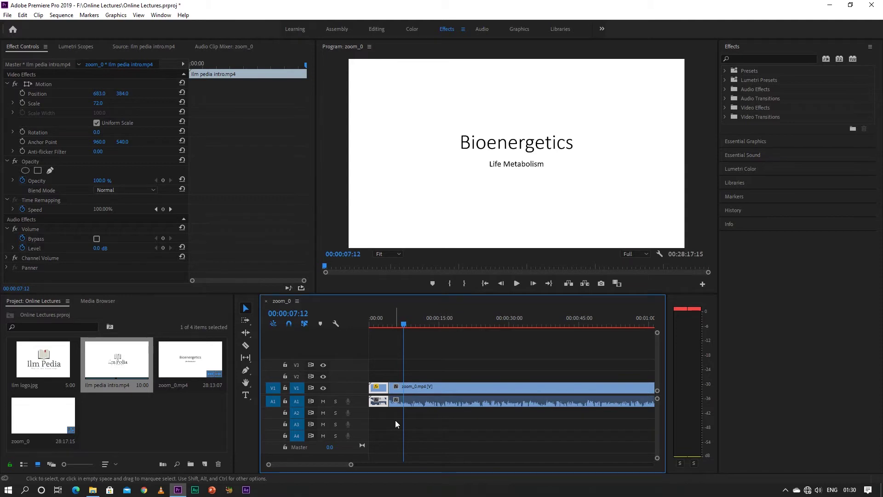
key("space")
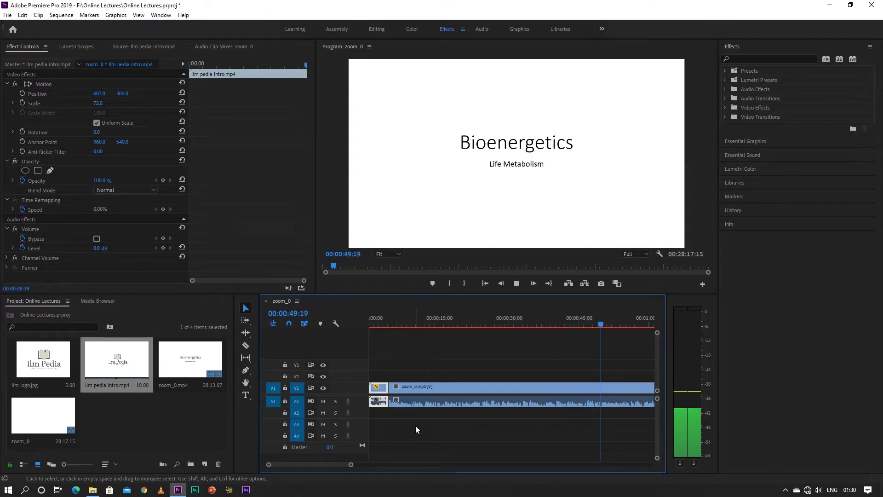
key("space")
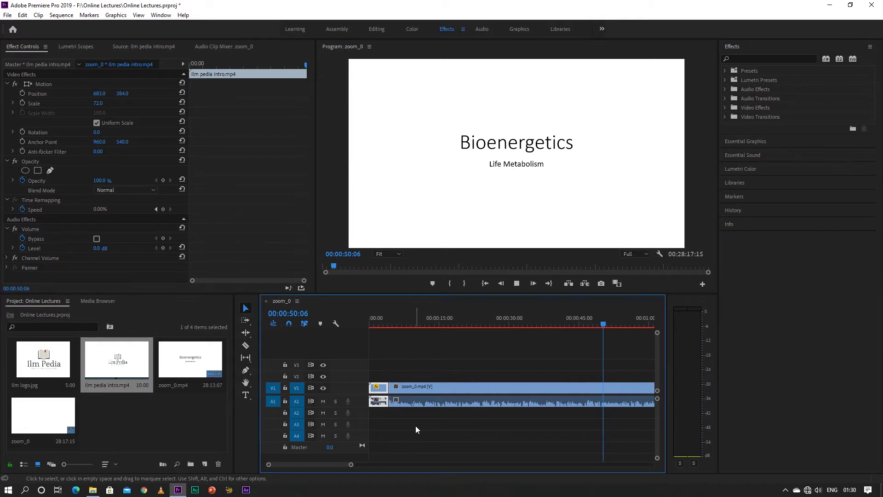
key("j")
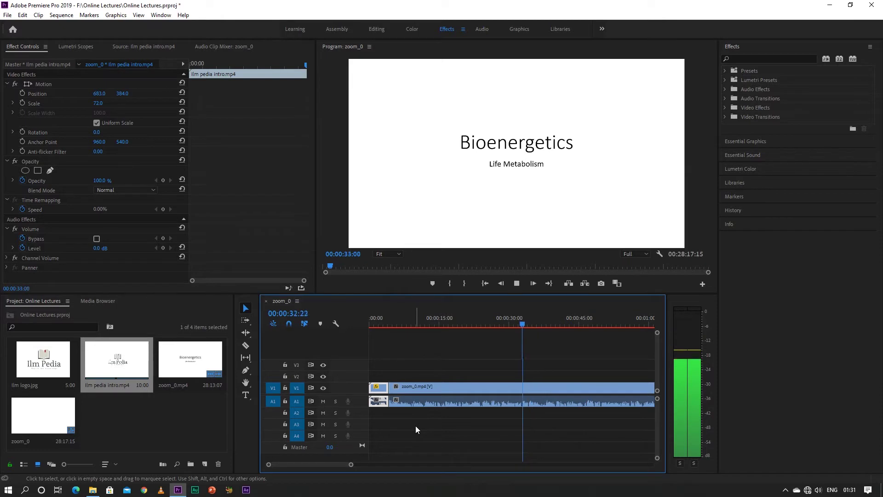
key("k")
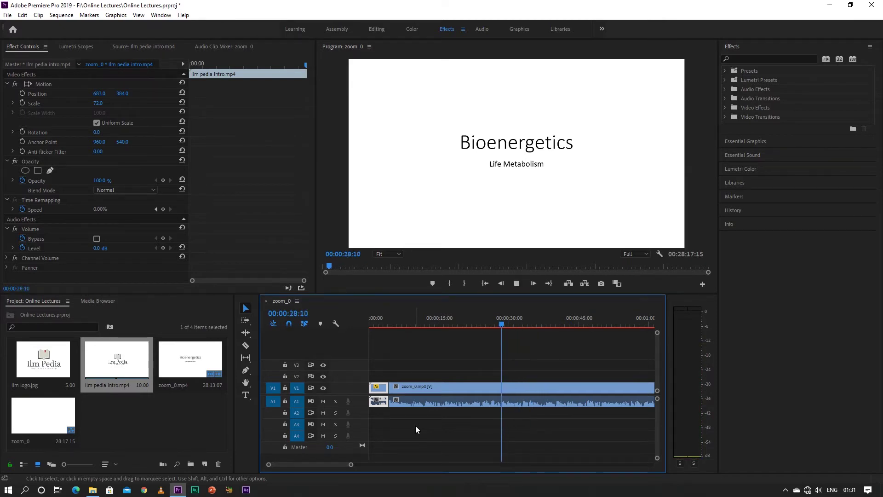
key("space")
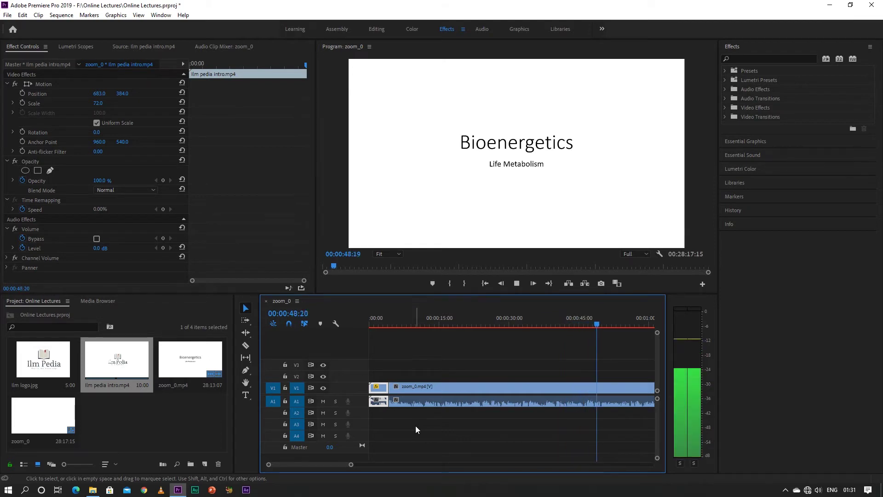
key("space")
Split the lecture clip at the playhead at 00:00:49:22 and delete the part after the cut.
scroll(451, 411, "down", 5)
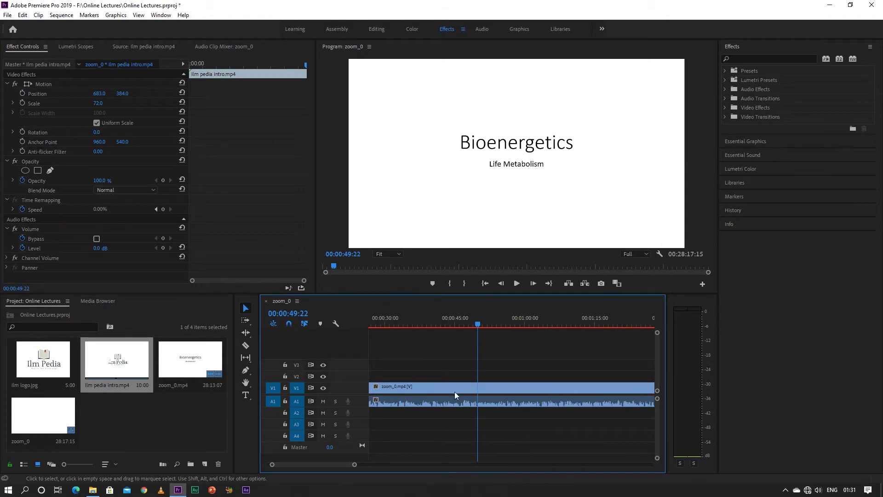
key("c")
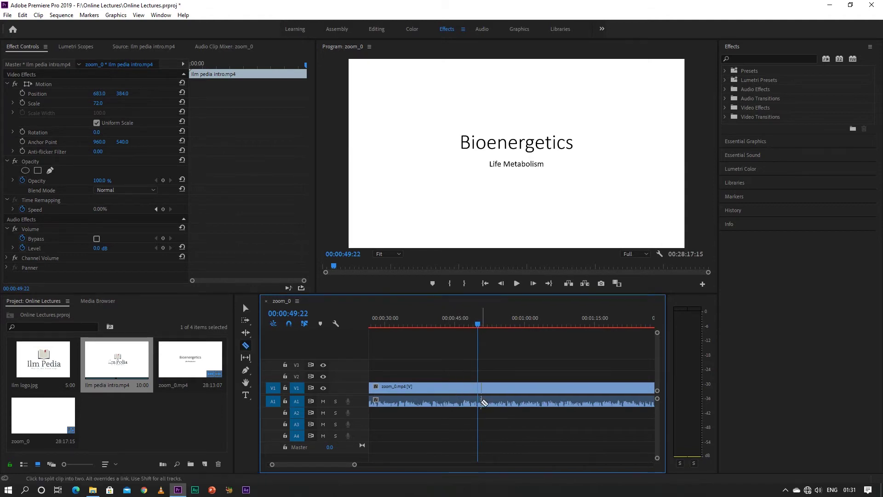
left_click(481, 399)
key("v")
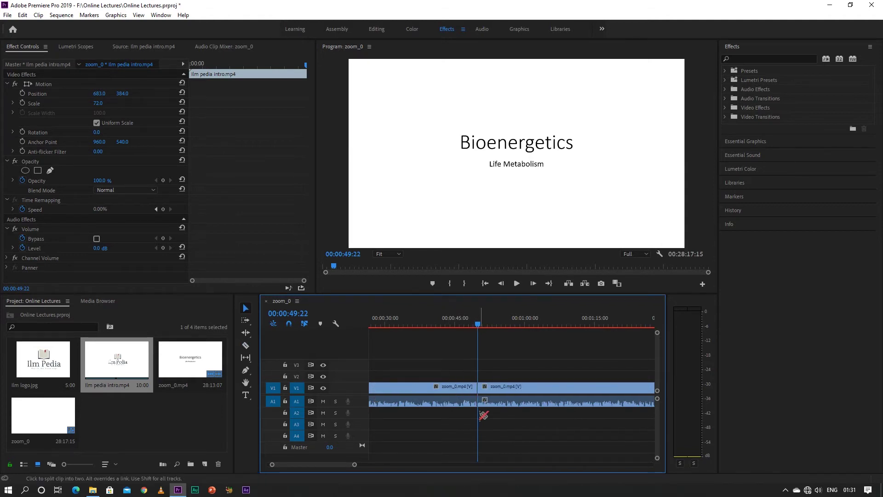
left_click(537, 401)
key("Delete")
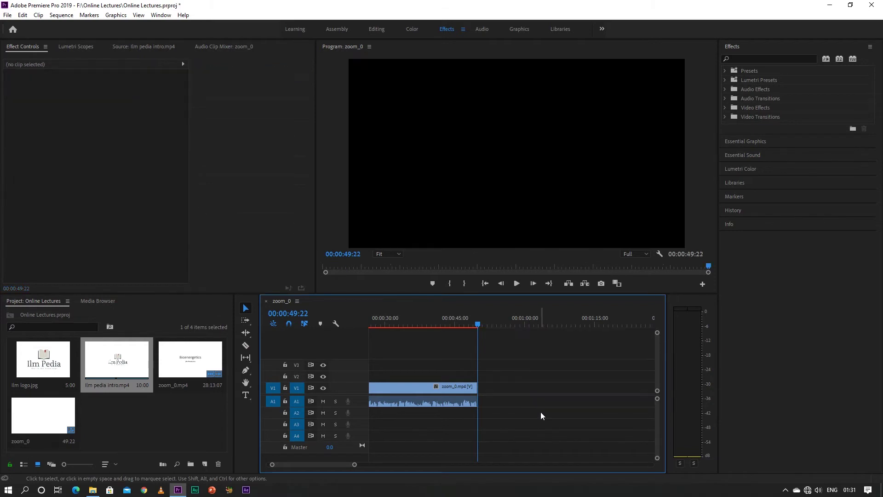
Append ilm pedia intro.mp4 after the lecture clip and place ilm logo.jpg on V2 at about 00:00:19:15.
left_click_drag(116, 367, 481, 399)
scroll(480, 400, "left", 3)
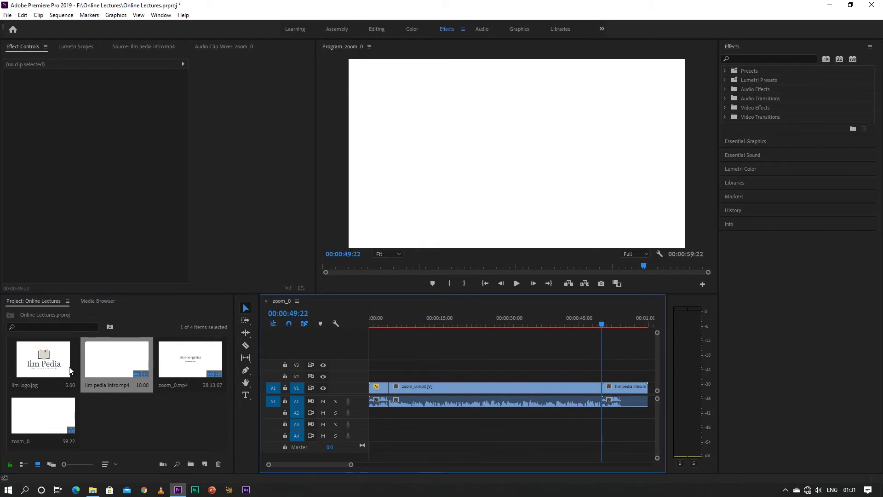
left_click(54, 366)
left_click_drag(54, 365, 472, 376)
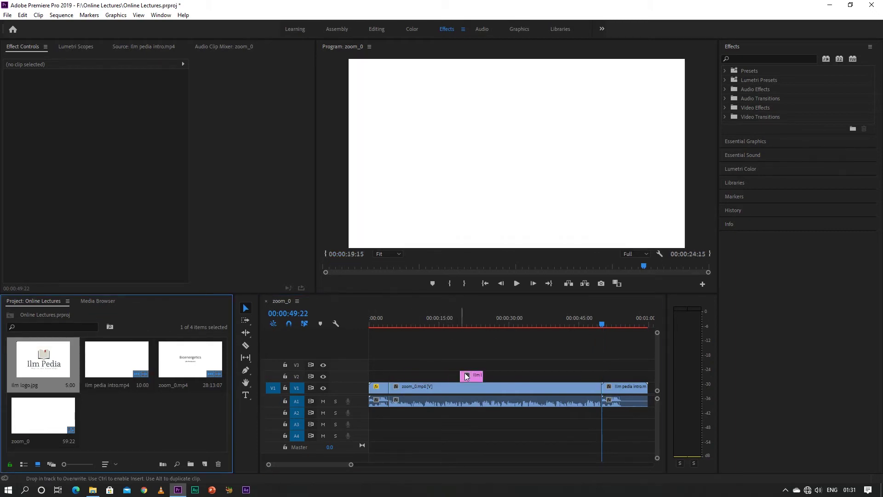
Scale the logo clip on V2 to 20 and position it at 1236, 694 in the frame's lower-right corner.
left_click(472, 323)
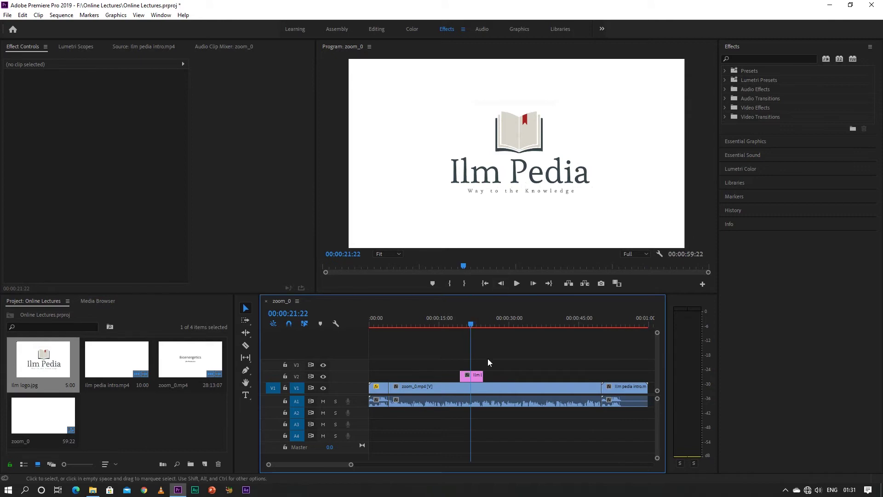
left_click(471, 377)
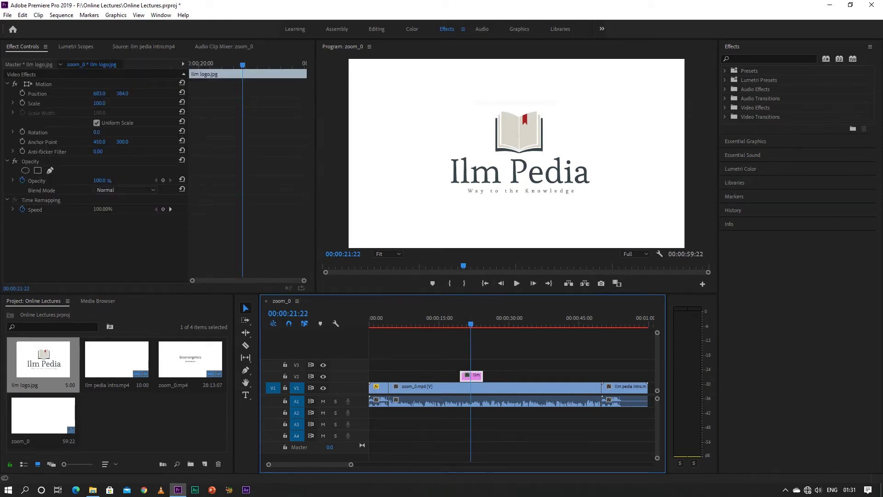
left_click(105, 103)
type("20")
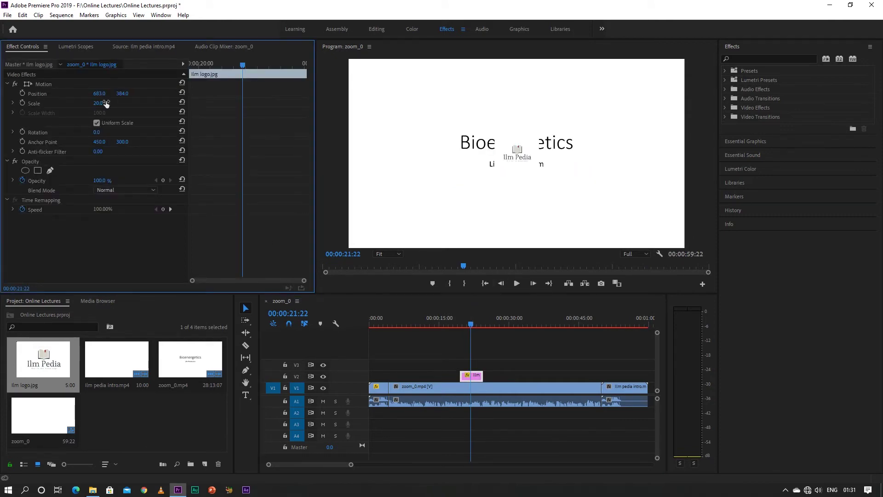
left_click_drag(117, 93, 262, 93)
left_click_drag(100, 93, 362, 93)
Reduce the logo's scale to 15 and adjust its position to 1248, 685.
left_click(473, 391)
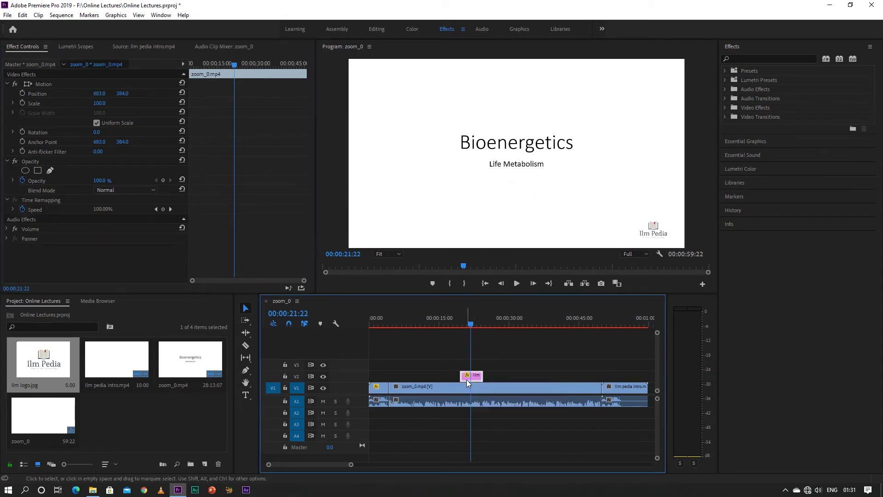
left_click(467, 380)
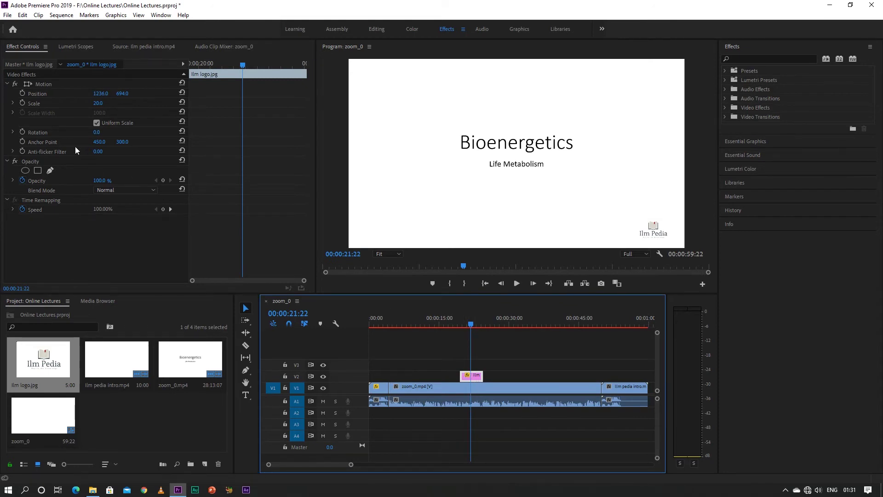
left_click(99, 103)
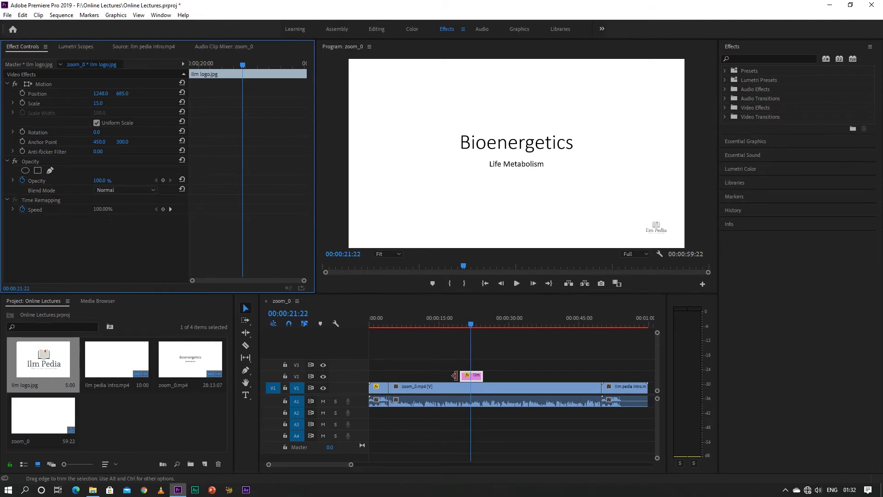
Extend both ends of the logo clip to span the whole lecture clip, and play the sequence from its start.
left_click_drag(460, 376, 389, 375)
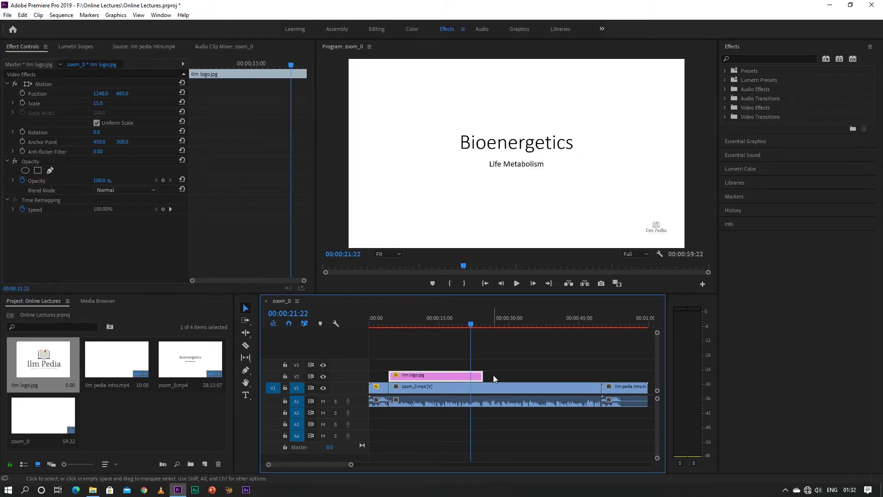
left_click_drag(482, 375, 600, 376)
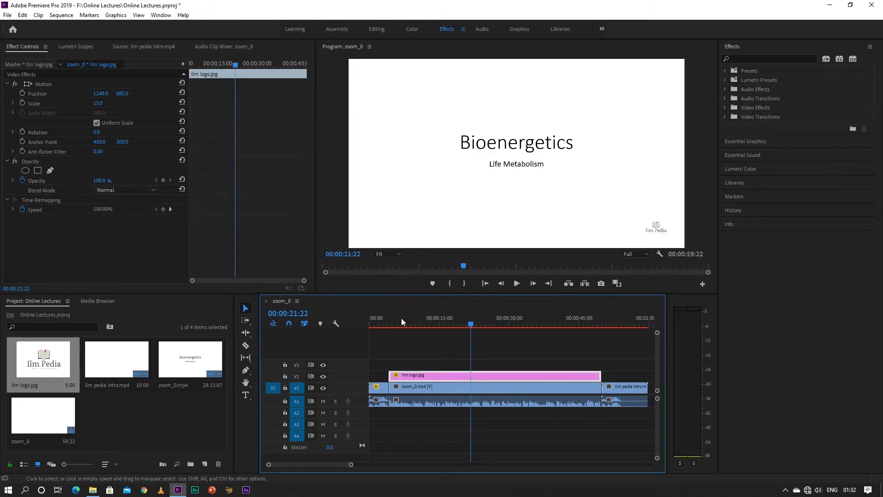
left_click(374, 318)
key("space")
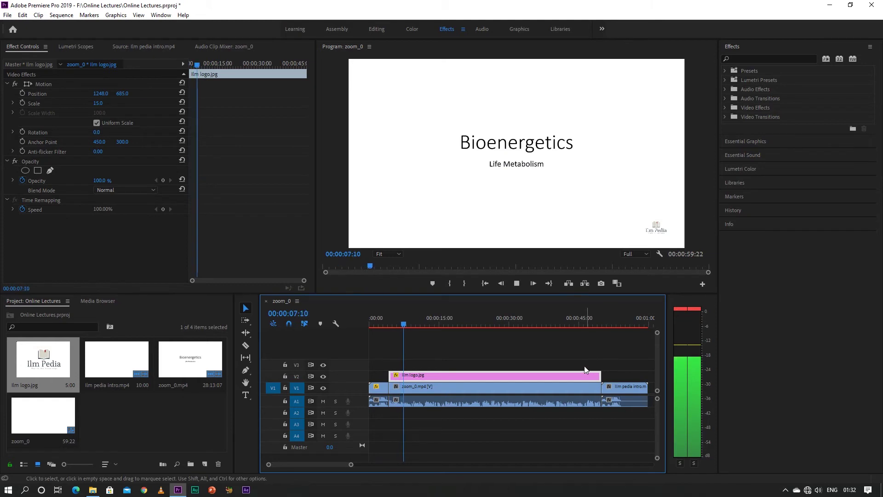
key("space")
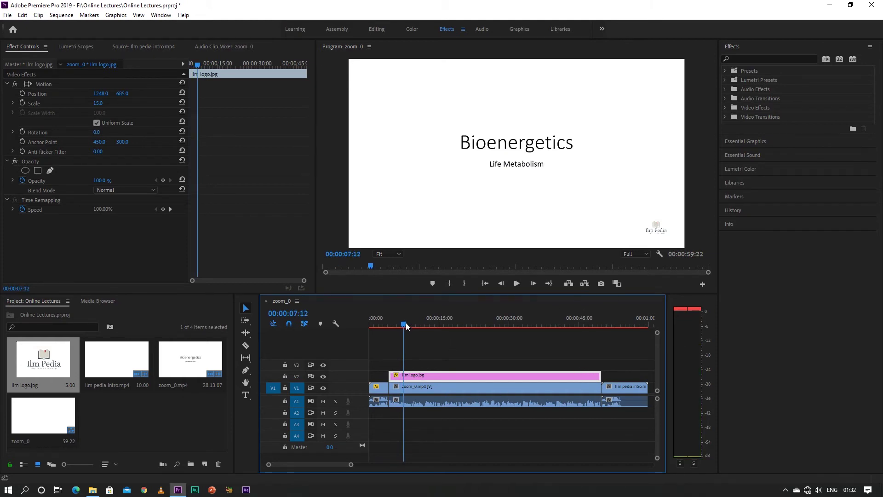
Play the lecture section from about 00:00:17:14 to check its audio level.
left_click_drag(406, 324, 450, 323)
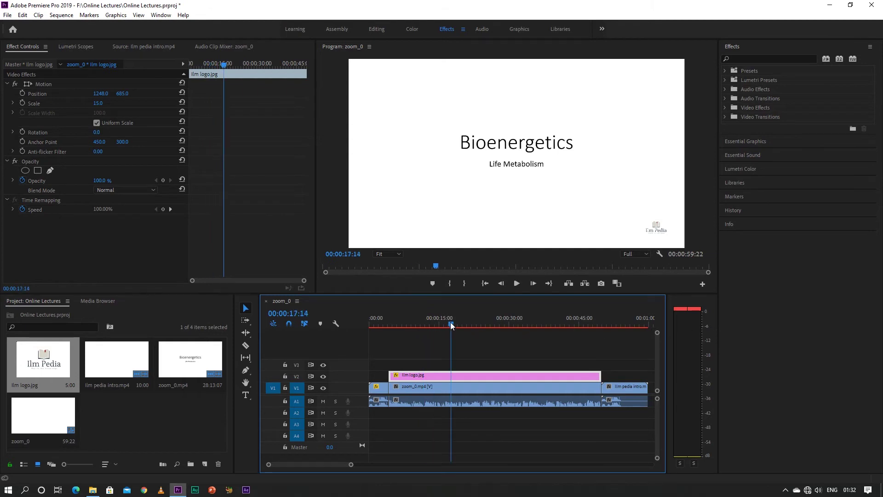
key("space")
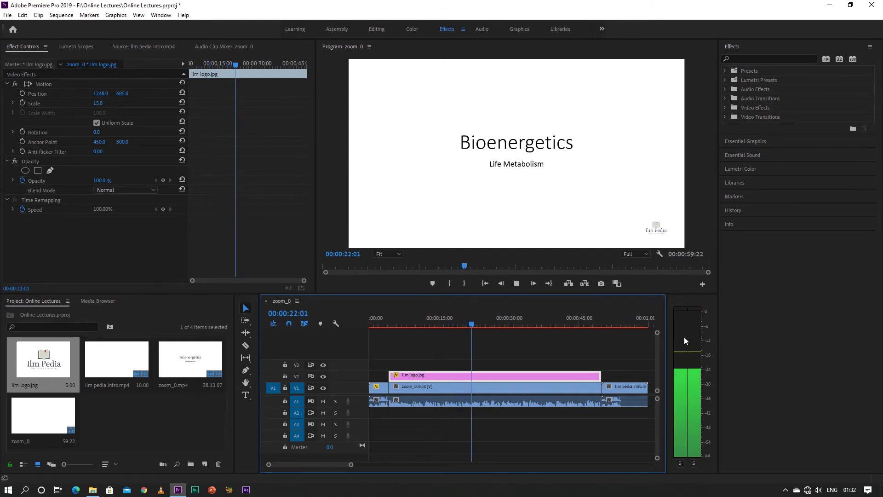
key("space")
Enlarge audio track A1 and apply the Hard Limiter audio effect to the zoom_0.mp4 lecture clip.
double_click(356, 402)
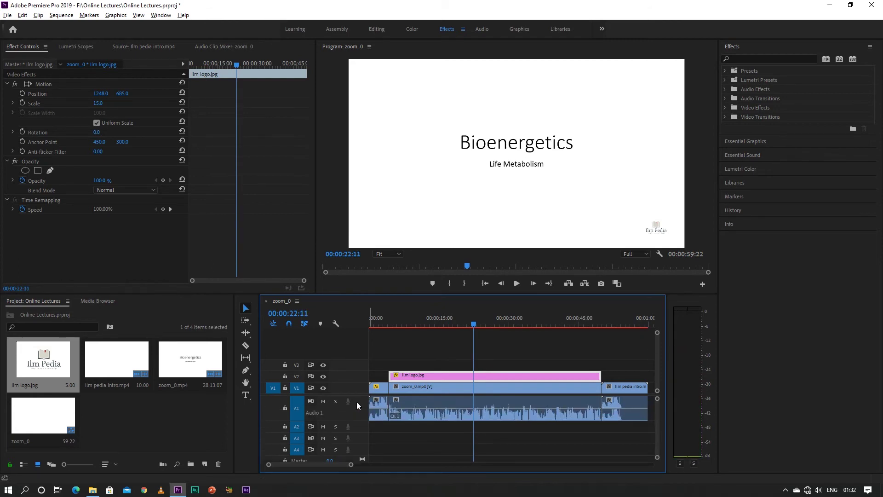
left_click(749, 59)
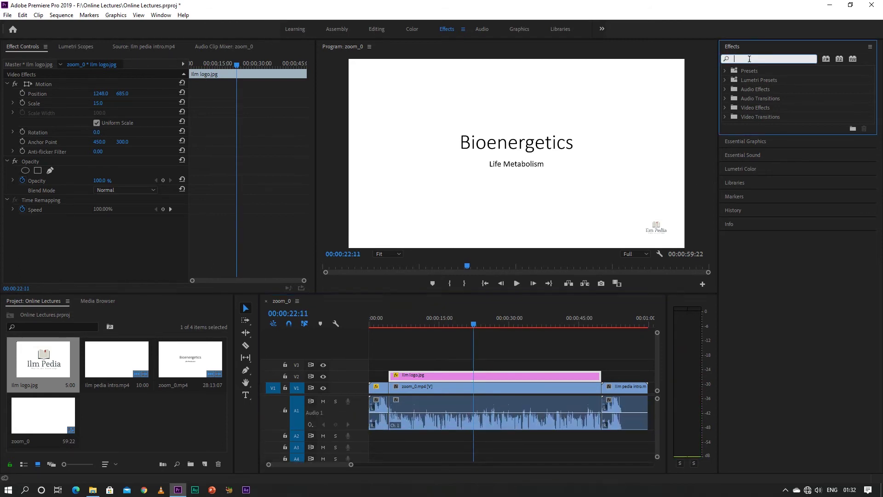
type("hard")
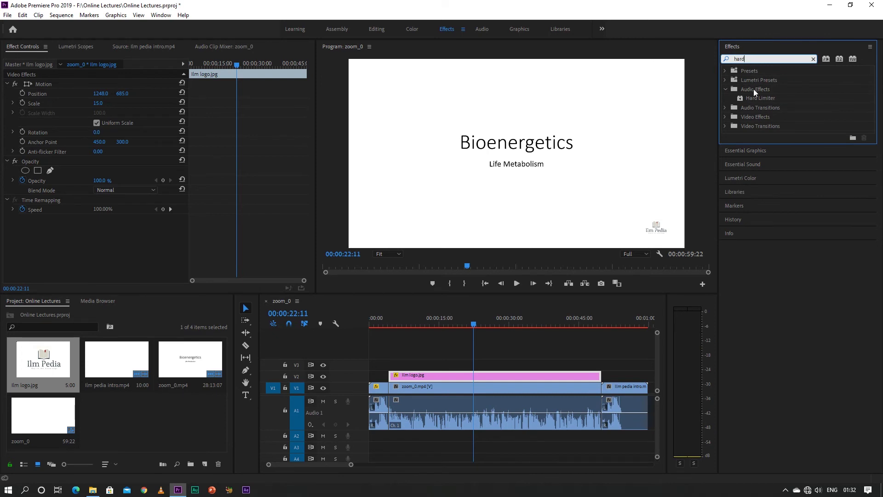
left_click_drag(758, 98, 570, 419)
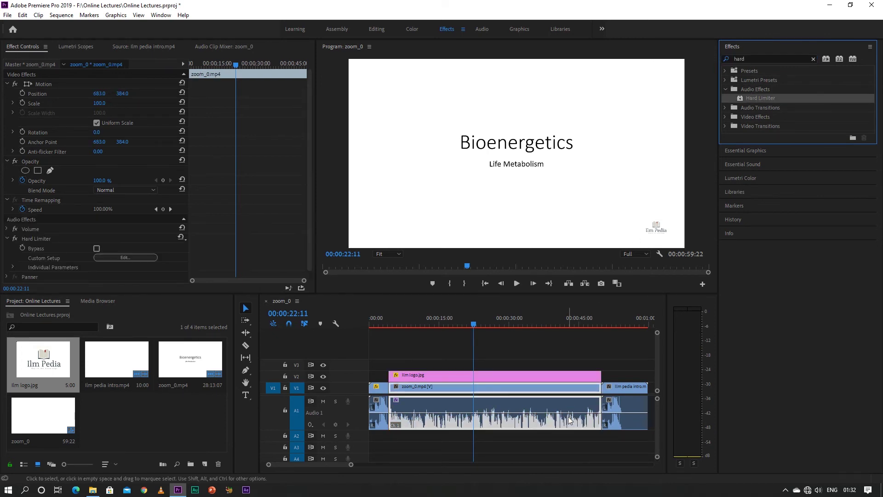
Raise the Hard Limiter's Input Boost to about 10.2 dB while playing the lecture, close the effect editor and stop playback.
left_click(126, 259)
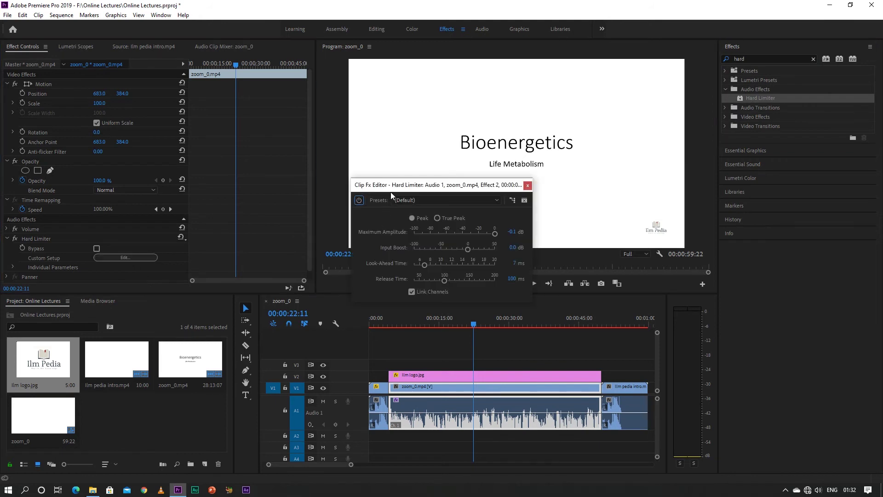
left_click_drag(401, 186, 185, 208)
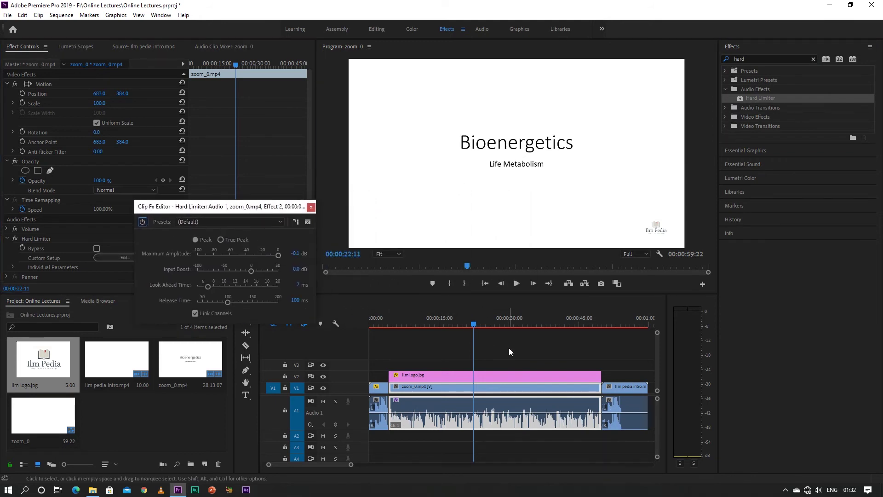
key("space")
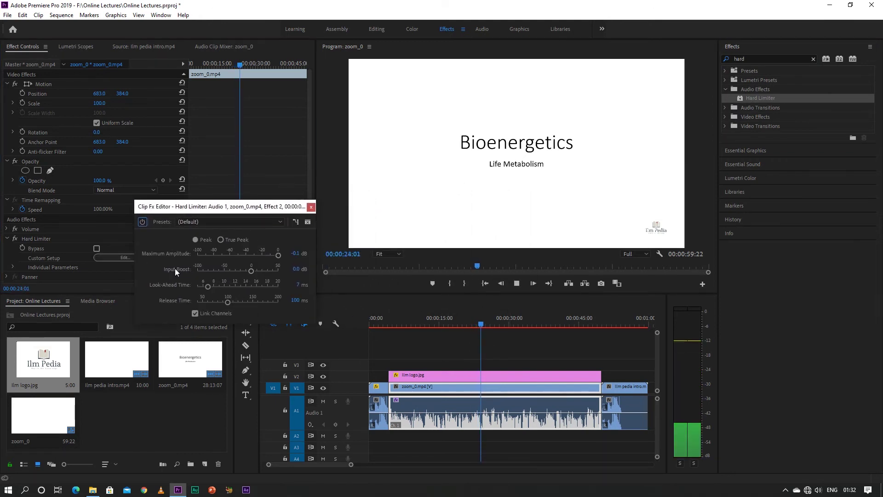
left_click_drag(251, 270, 257, 270)
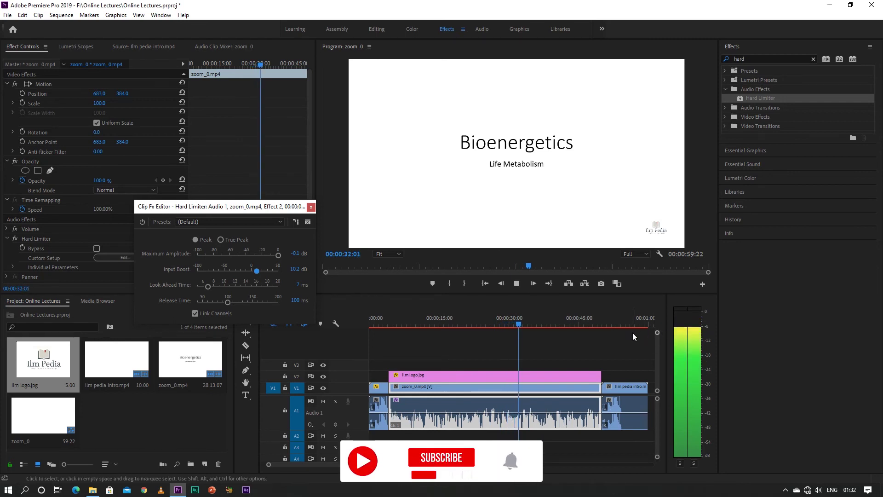
left_click(311, 208)
left_click(517, 286)
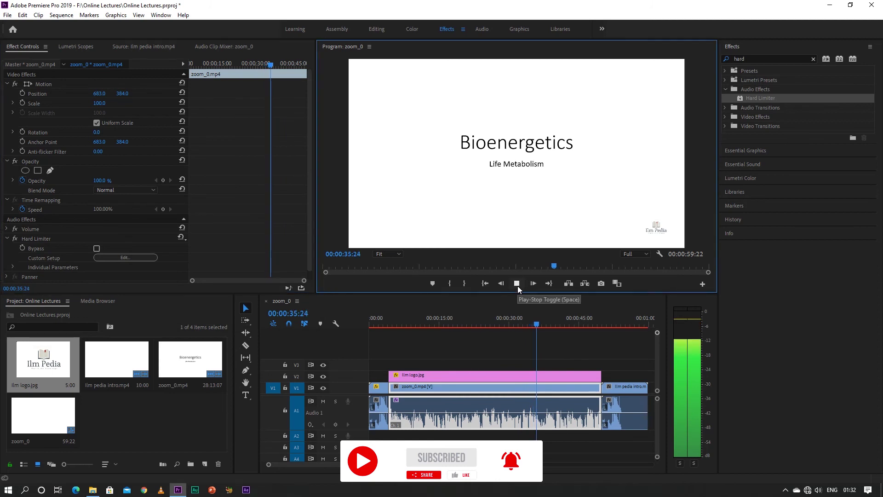
left_click(518, 285)
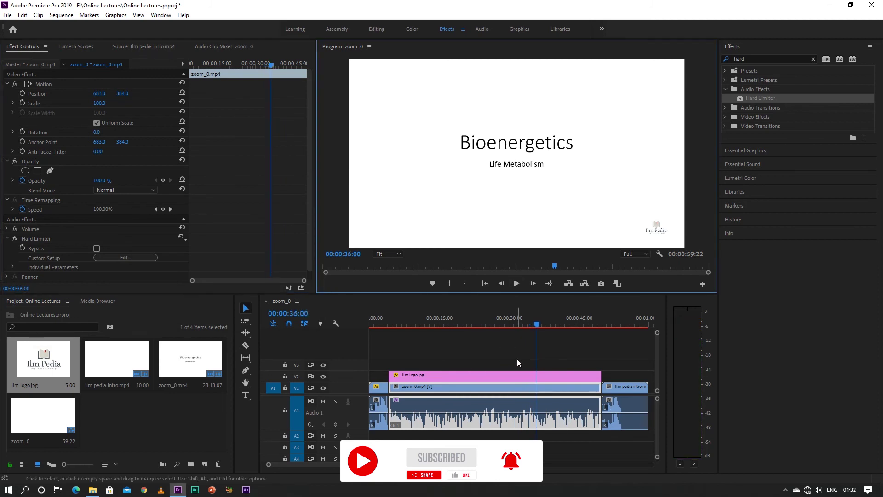